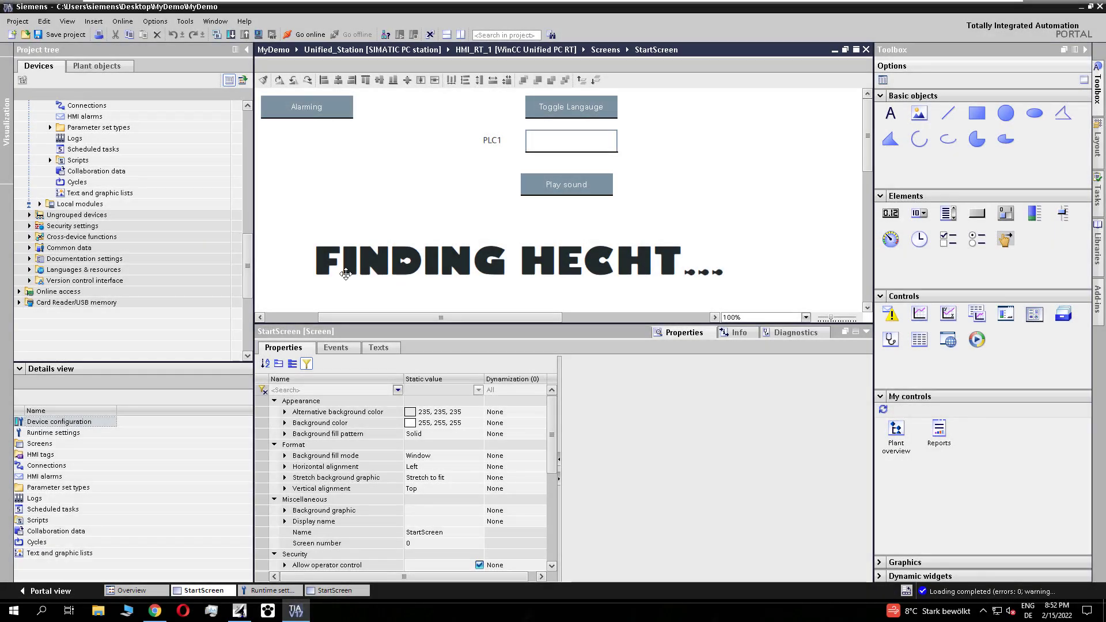
# Step: Check the custom font on the FINDING HECHT text box, then bring up the runtime view
pyautogui.click(566, 272)
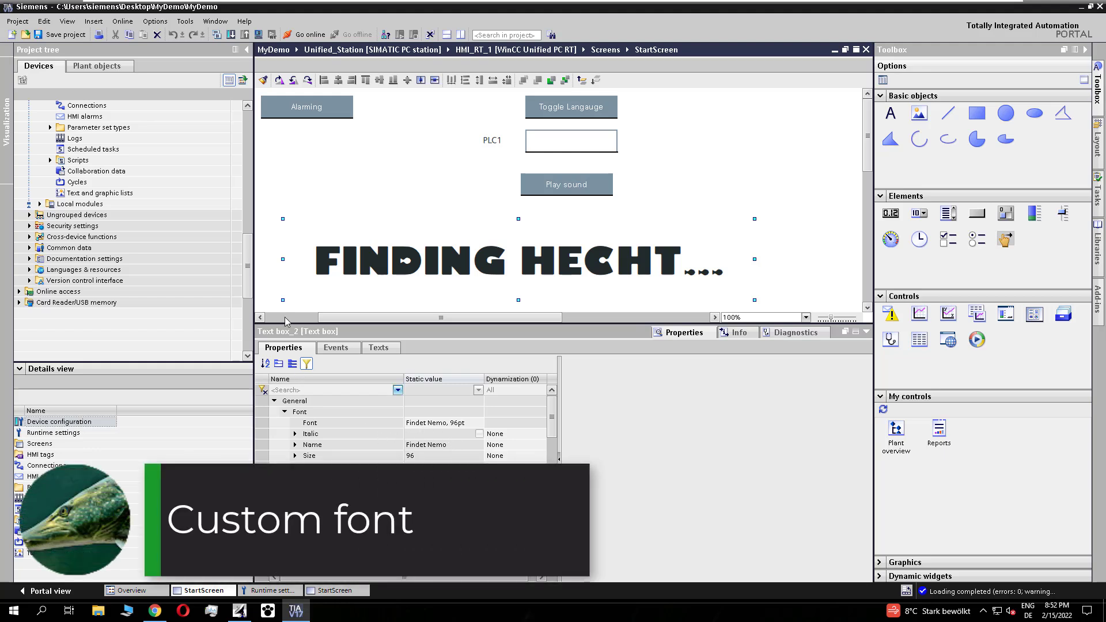
pyautogui.click(237, 612)
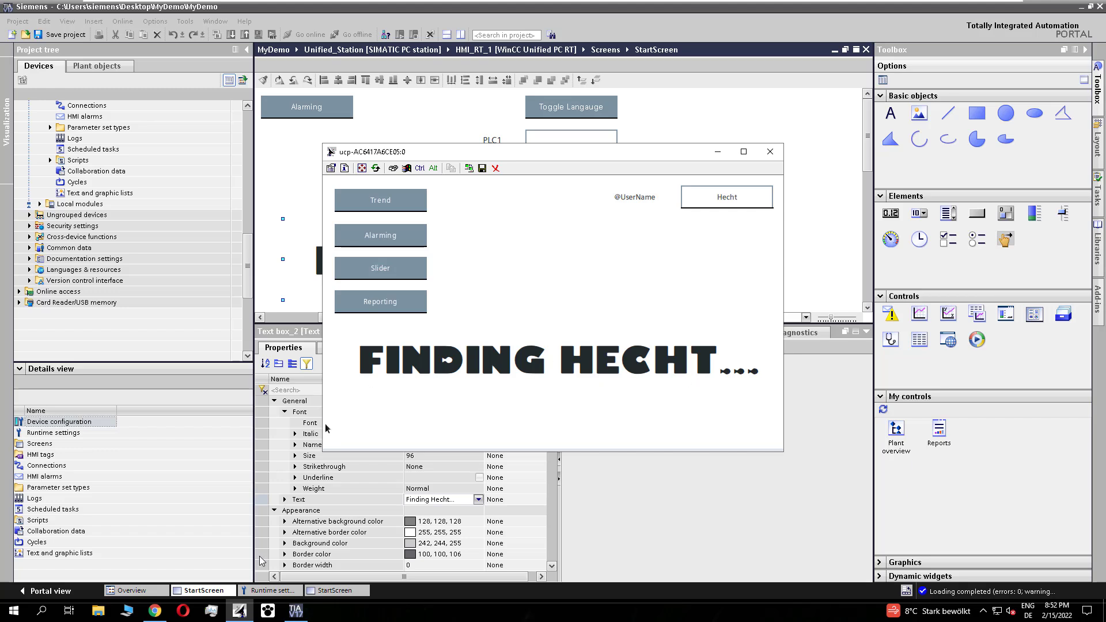
# Step: Switch to the Chrome tab showing the WinCC Unified RT web runtime StartScreen
pyautogui.click(154, 610)
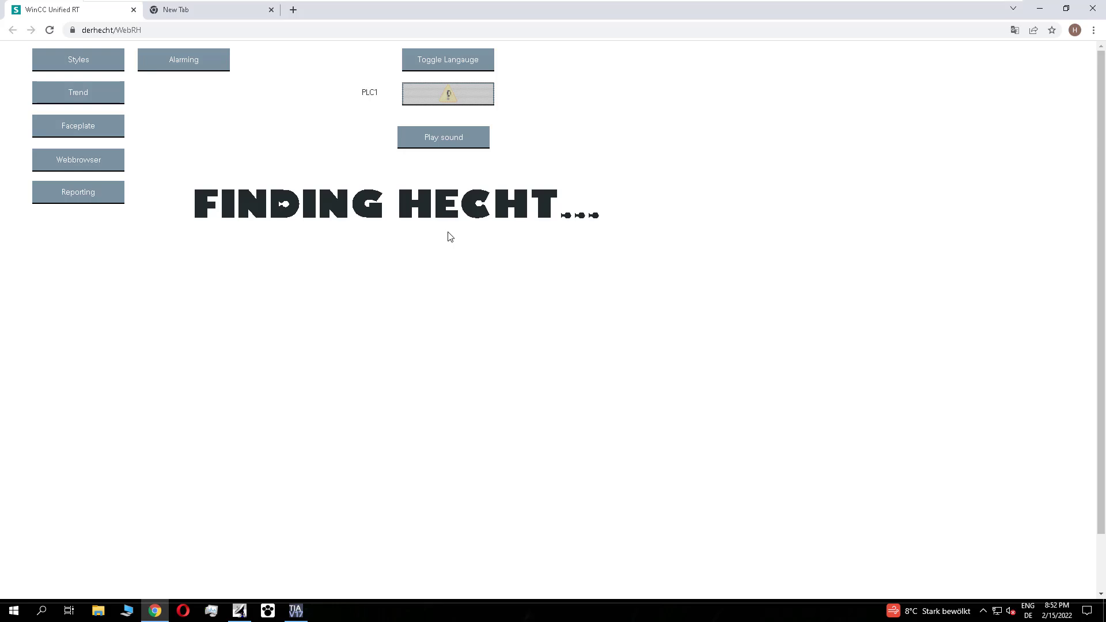
# Step: Search Google for 'free ttf' in the empty new tab
pyautogui.click(202, 10)
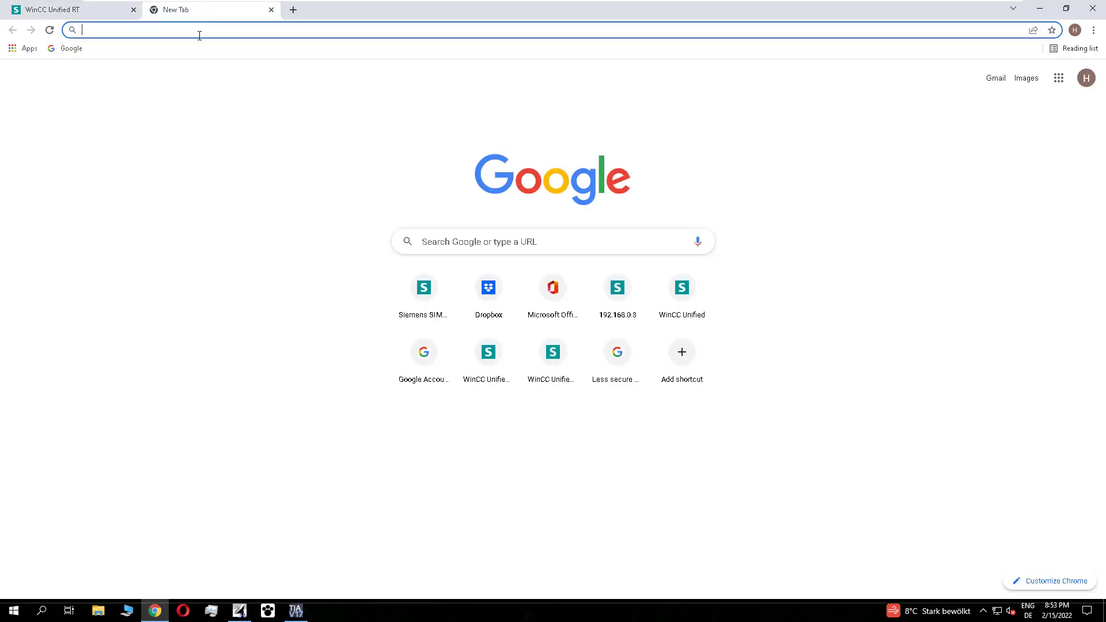
pyautogui.write('free ttf')
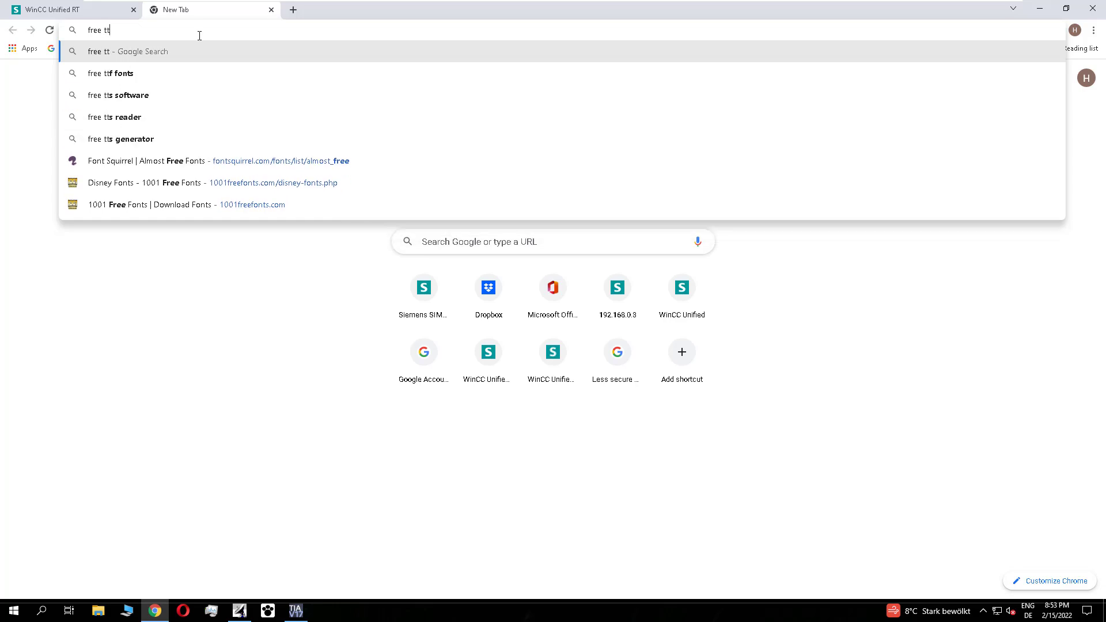
pyautogui.press('Return')
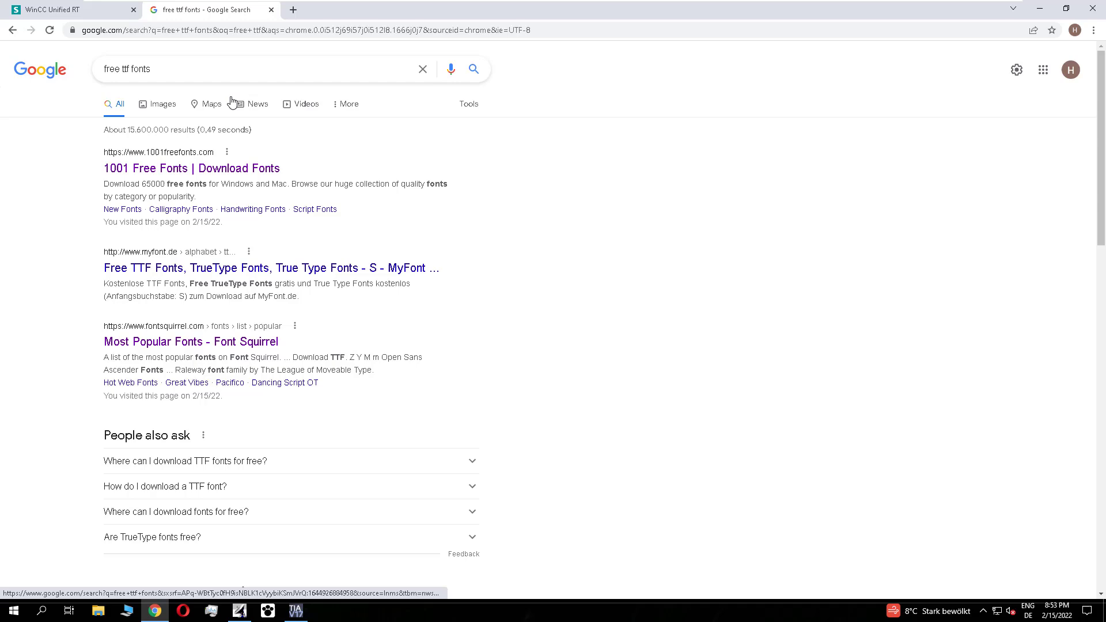
# Step: Open the 1001 Free Fonts and FontSpace results in background tabs, skipping Font Squirrel
pyautogui.rightClick(231, 168)
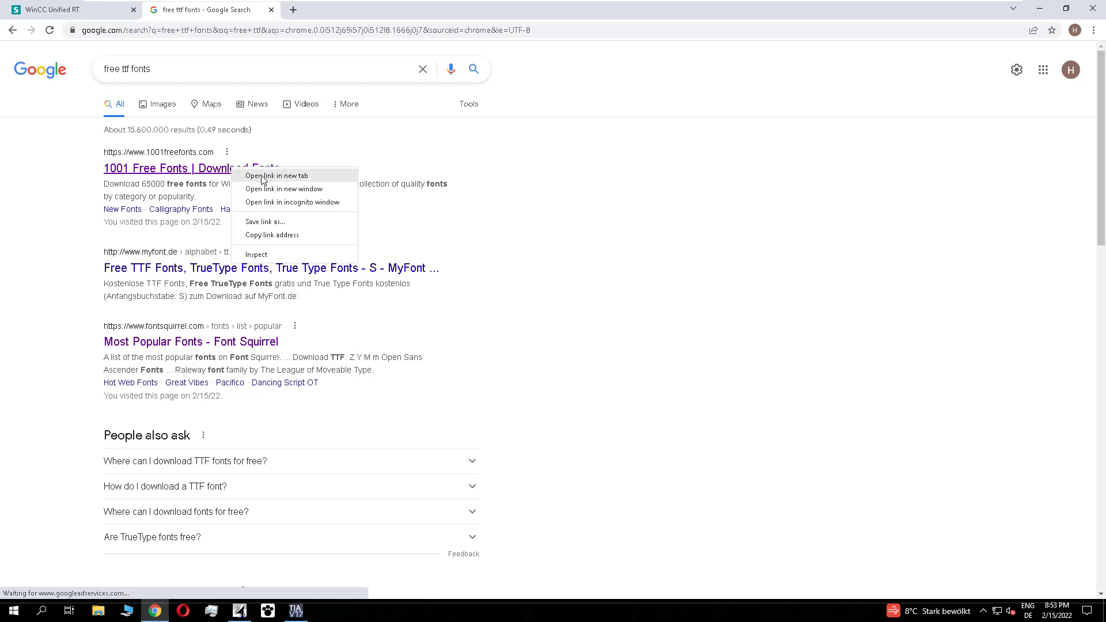
pyautogui.click(253, 174)
pyautogui.rightClick(220, 351)
pyautogui.click(622, 277)
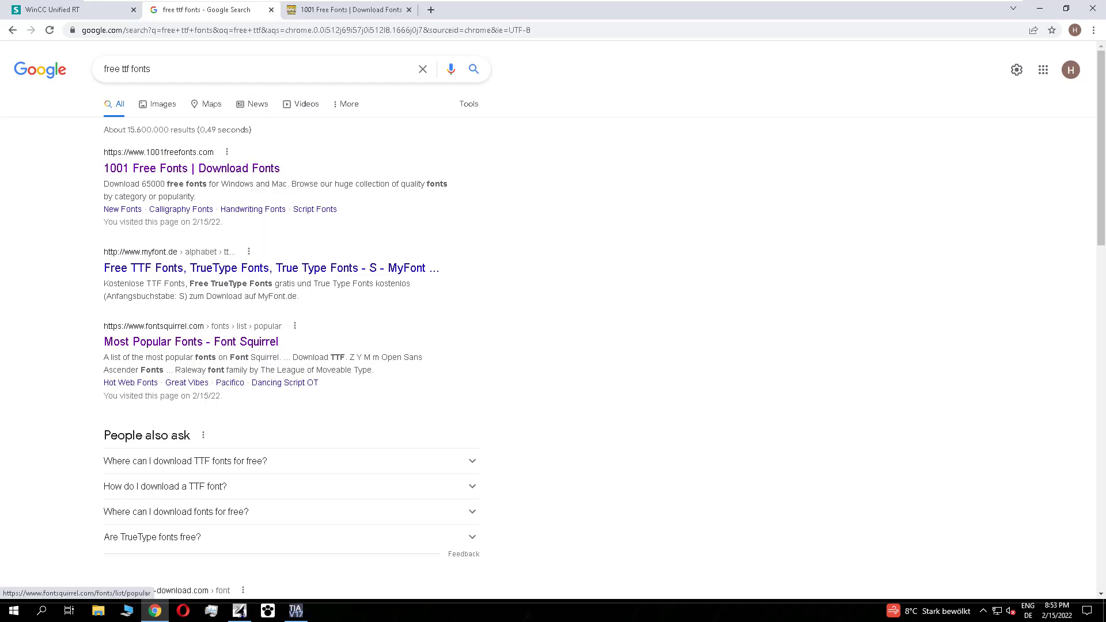
pyautogui.moveTo(1100, 223); pyautogui.dragTo(1103, 282)
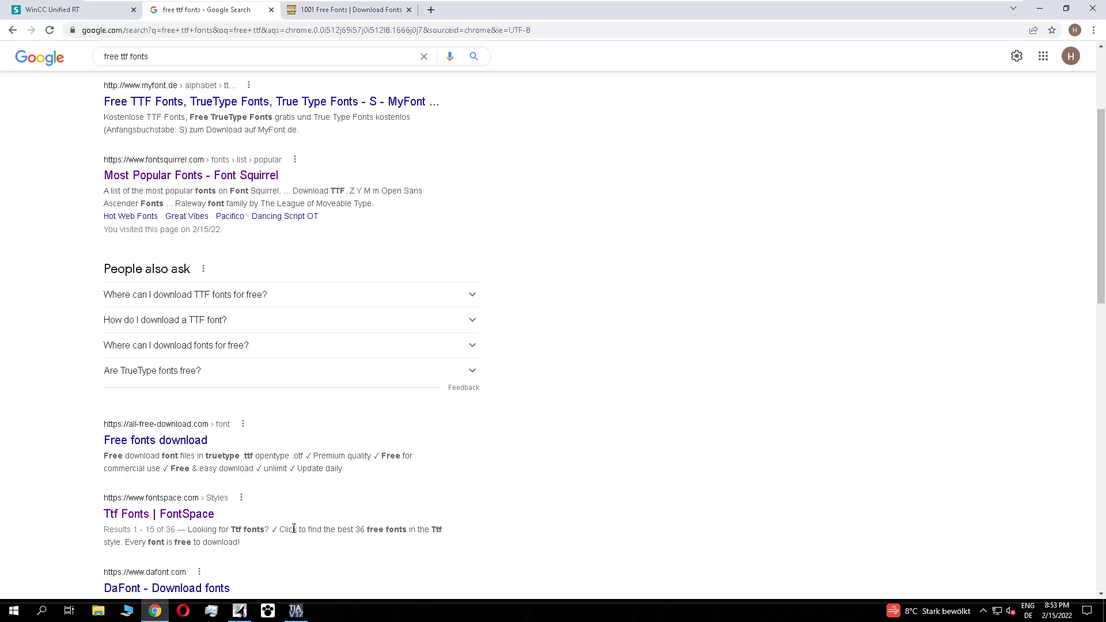
pyautogui.rightClick(199, 516)
pyautogui.click(236, 433)
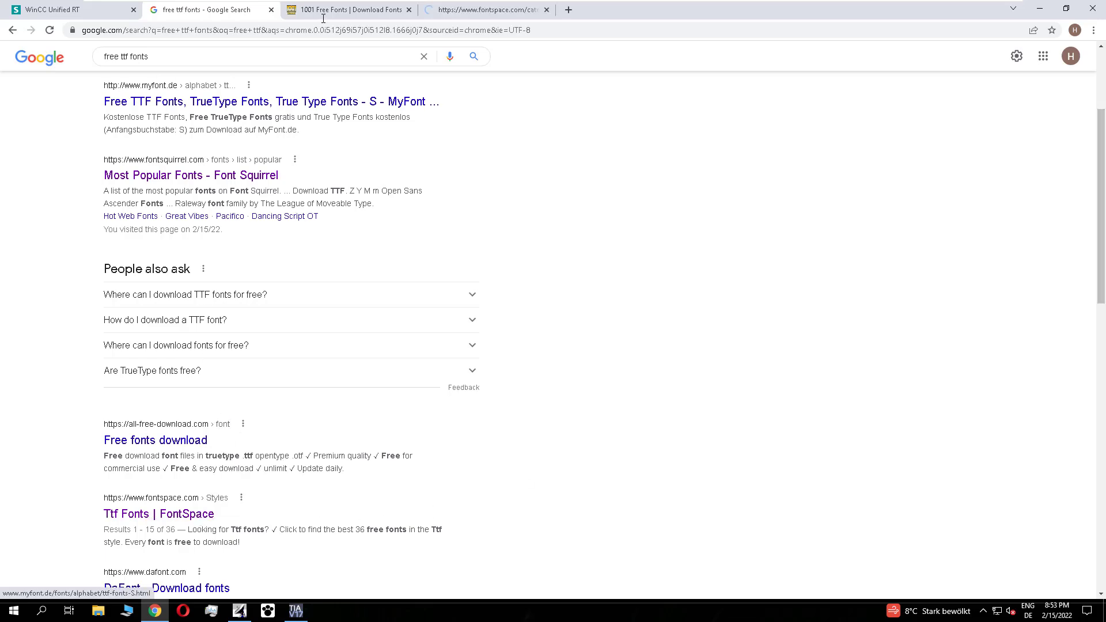
# Step: On the 1001 Free Fonts page, find Bullpen 3D and download it as bullpen-3d.zip
pyautogui.click(296, 10)
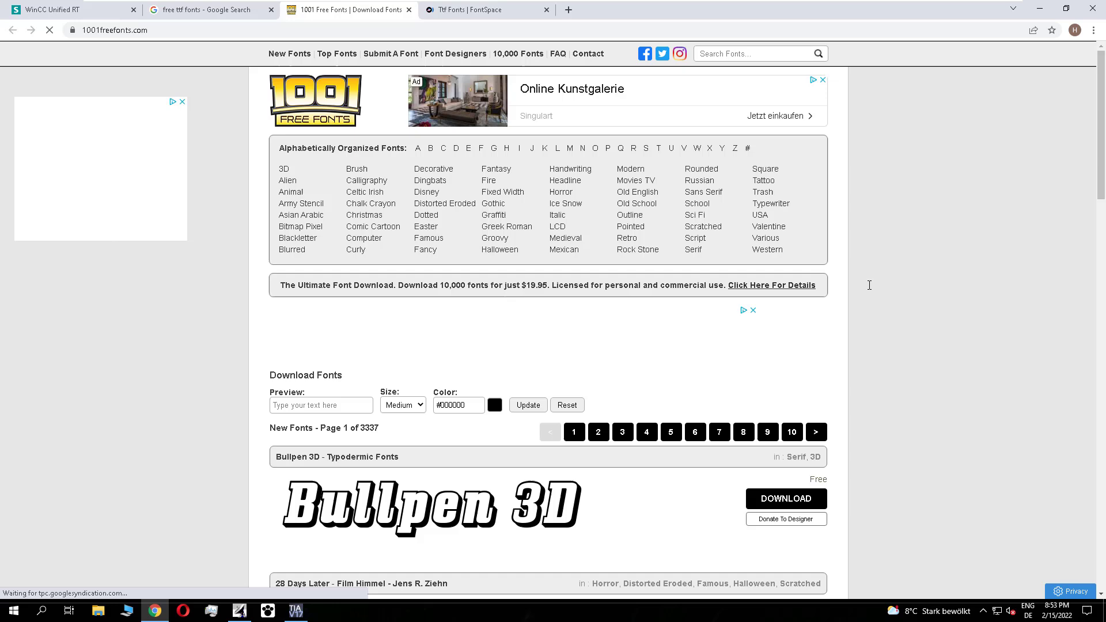
pyautogui.scroll(-1, 864, 280)
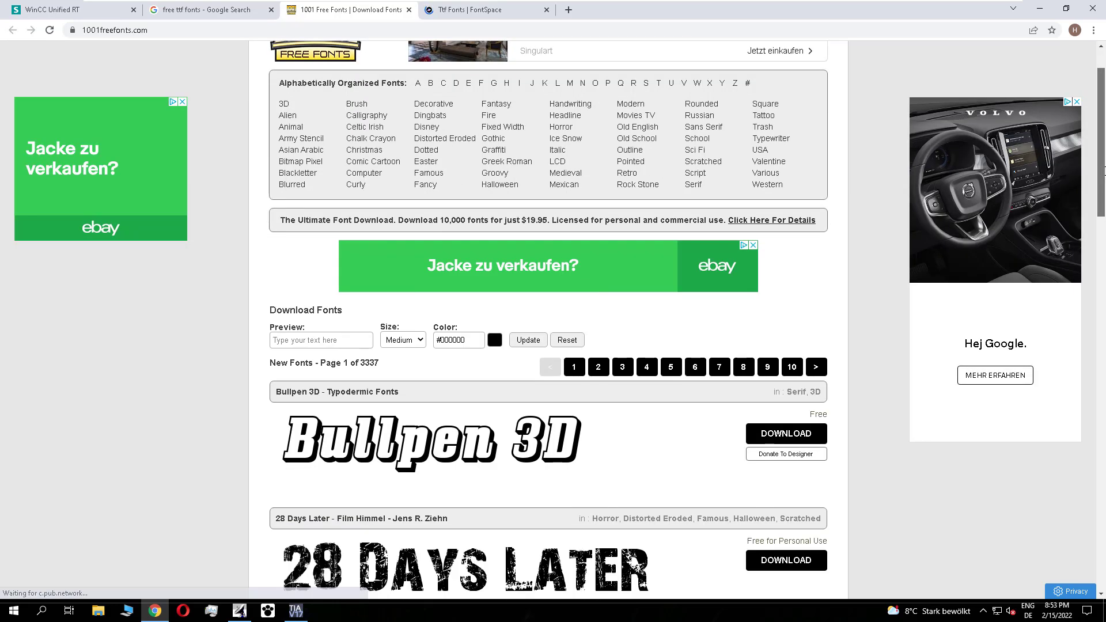
pyautogui.scroll(-1, 548, 316)
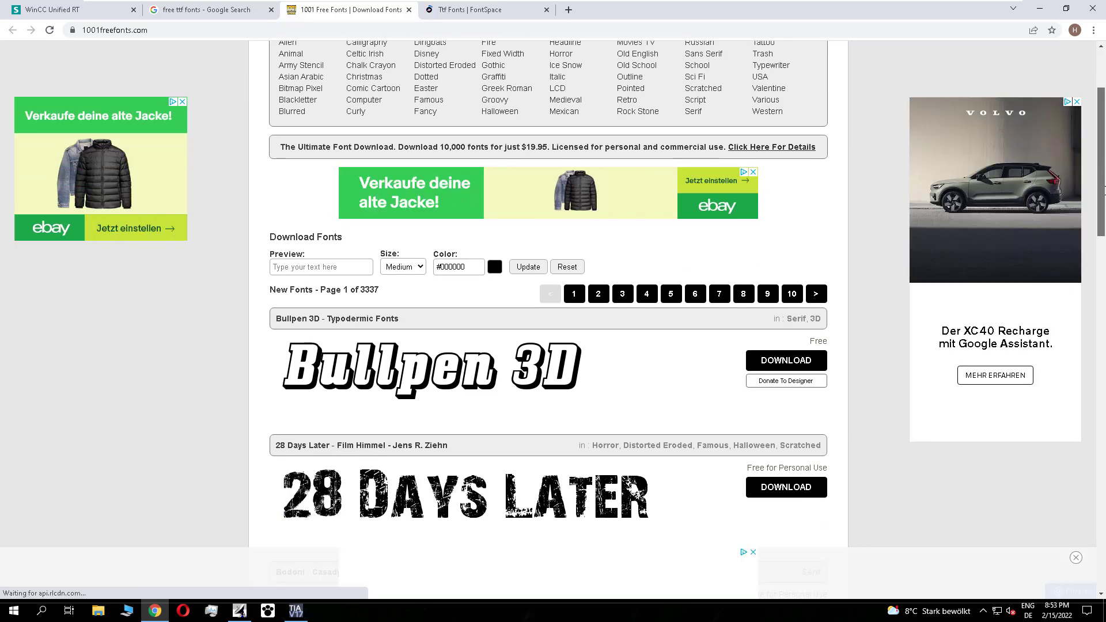
pyautogui.scroll(2, 548, 317)
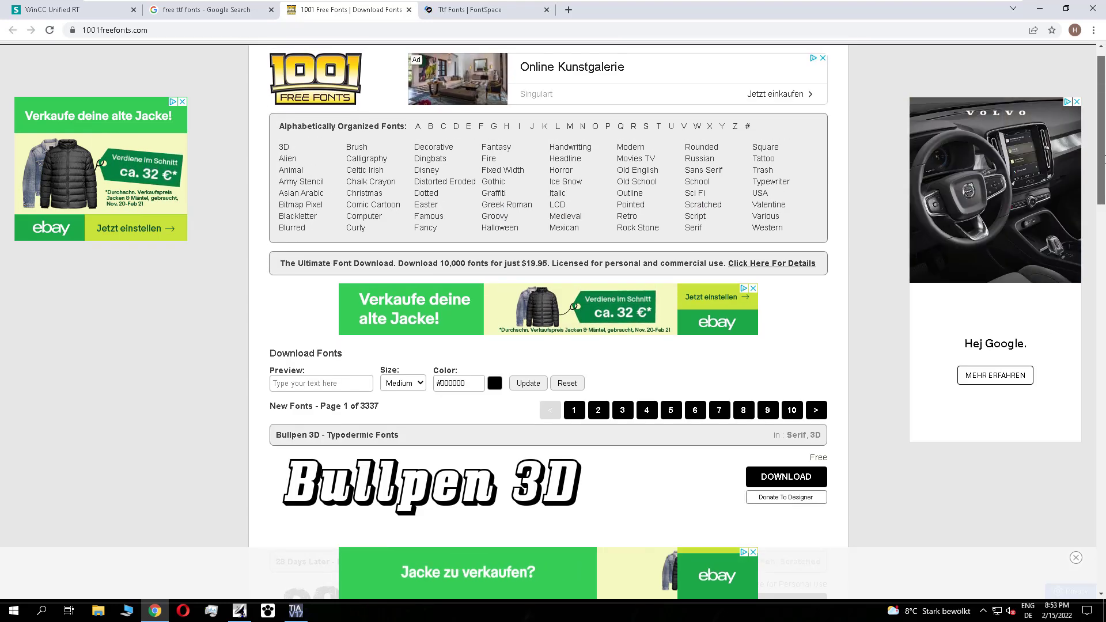
pyautogui.scroll(-3, 548, 317)
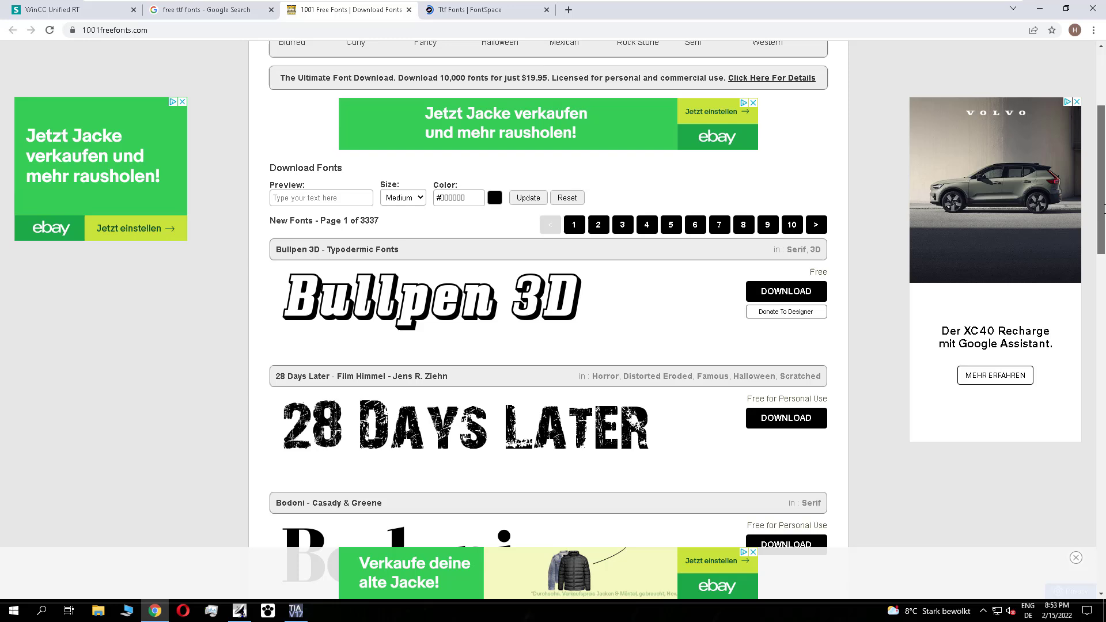
pyautogui.scroll(-1, 802, 324)
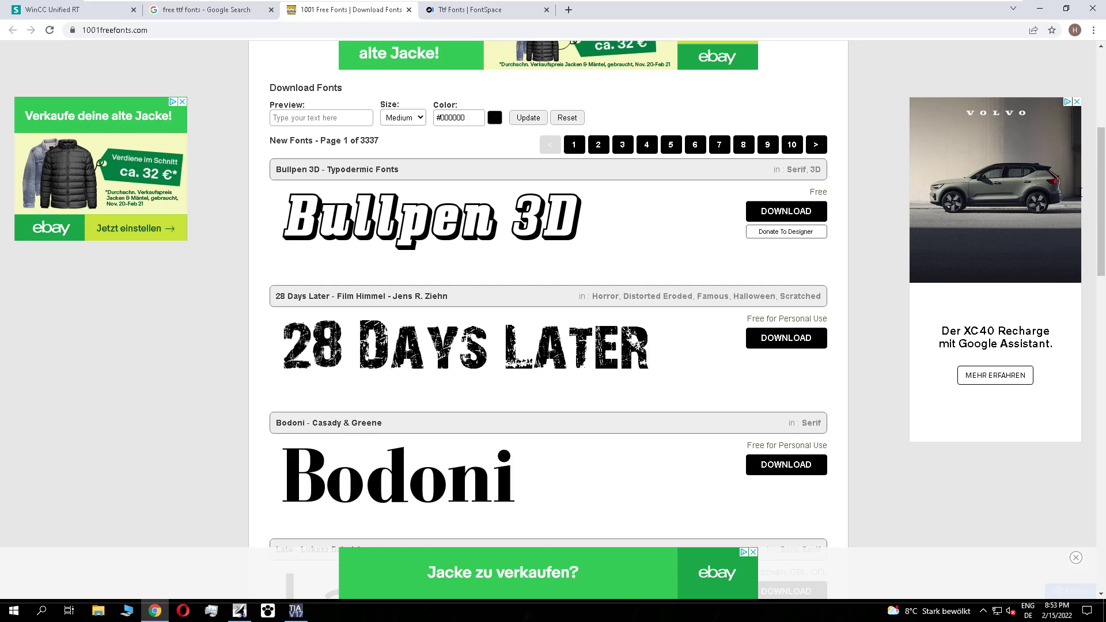
pyautogui.click(800, 209)
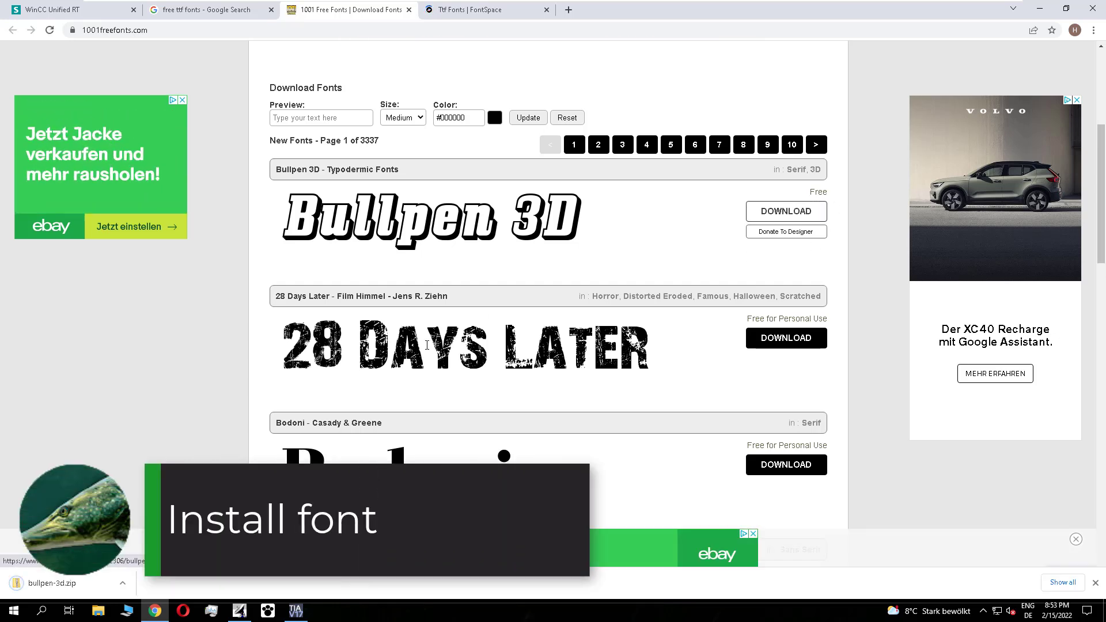
# Step: Extract bullpen-3d.zip in Downloads into a bullpen-3d folder containing the Bullpen3D font
pyautogui.click(71, 582)
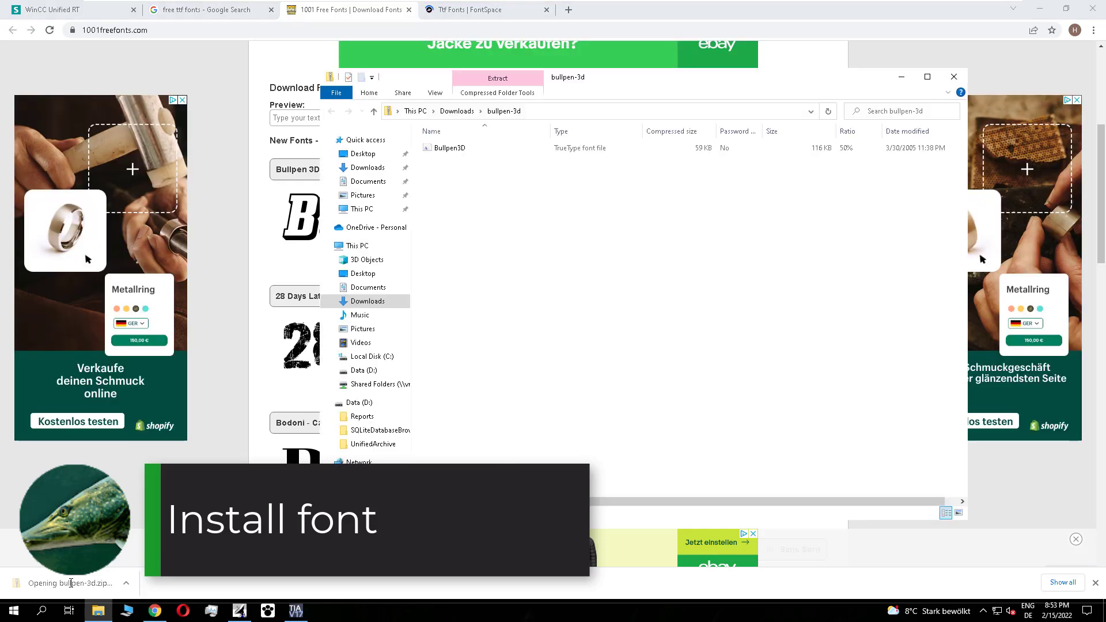
pyautogui.click(457, 111)
pyautogui.rightClick(457, 163)
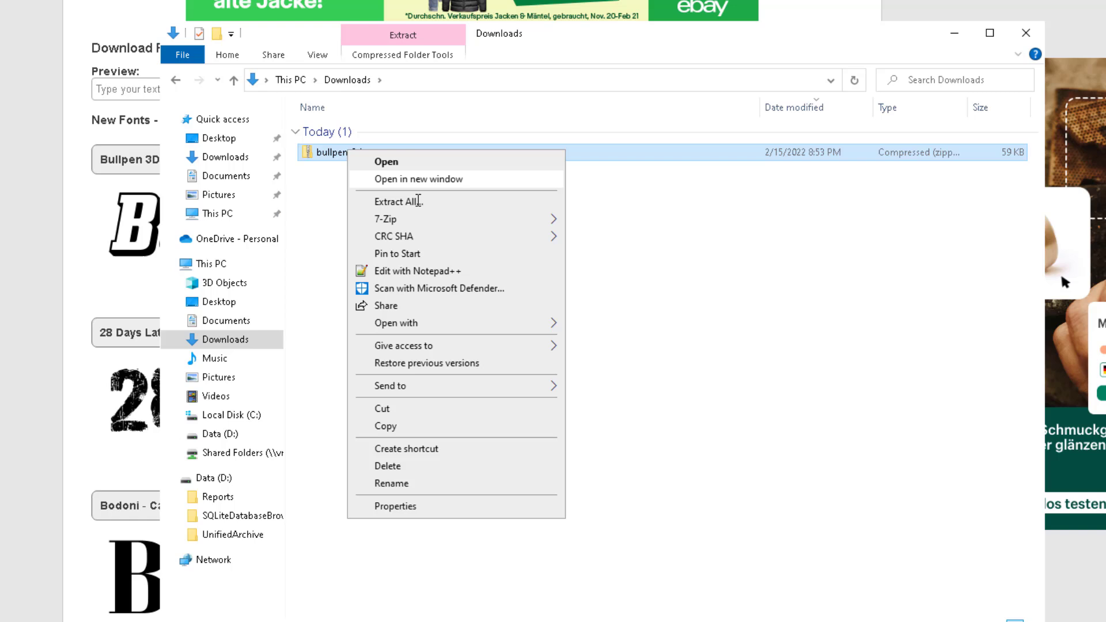
pyautogui.click(419, 201)
pyautogui.click(621, 499)
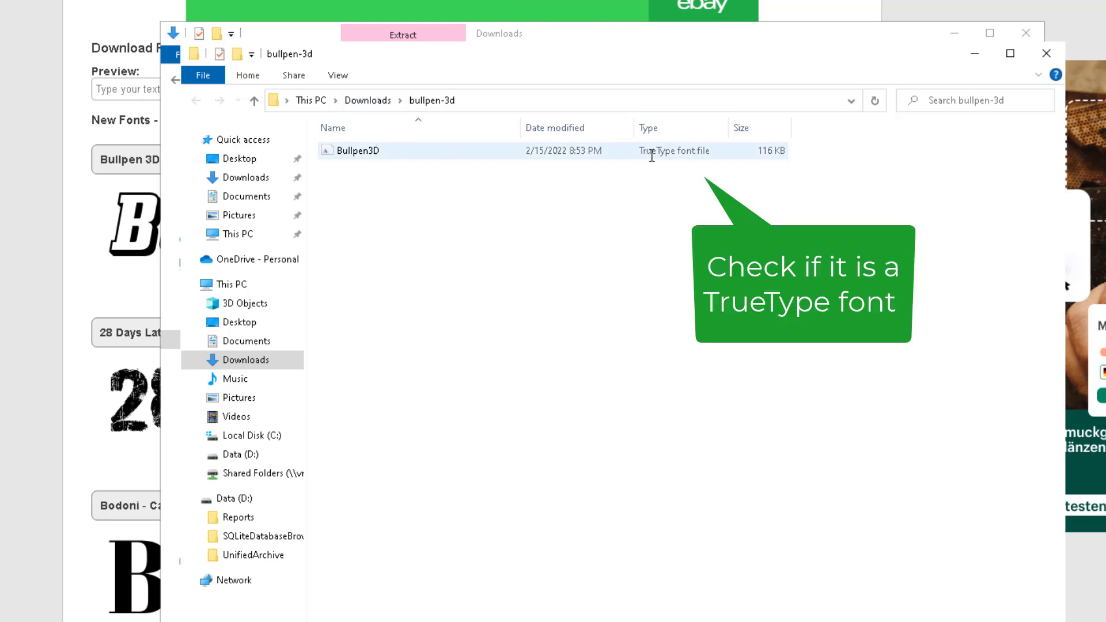
# Step: Preview the Bullpen3D font file and install Bullpen 3D (Version 2.000 2004)
pyautogui.doubleClick(430, 150)
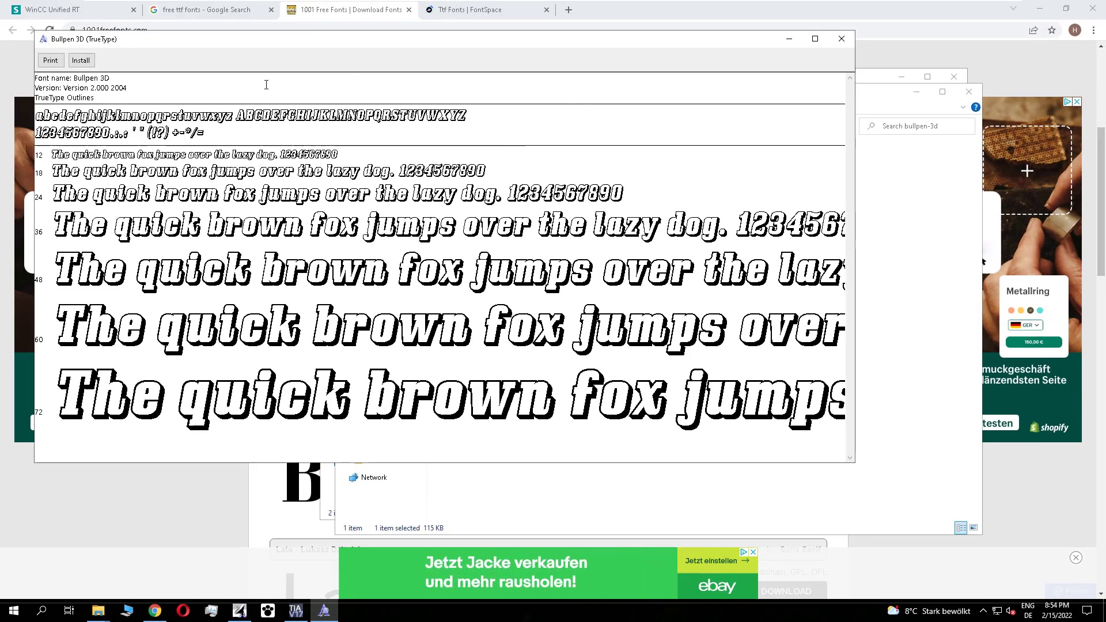
pyautogui.click(80, 61)
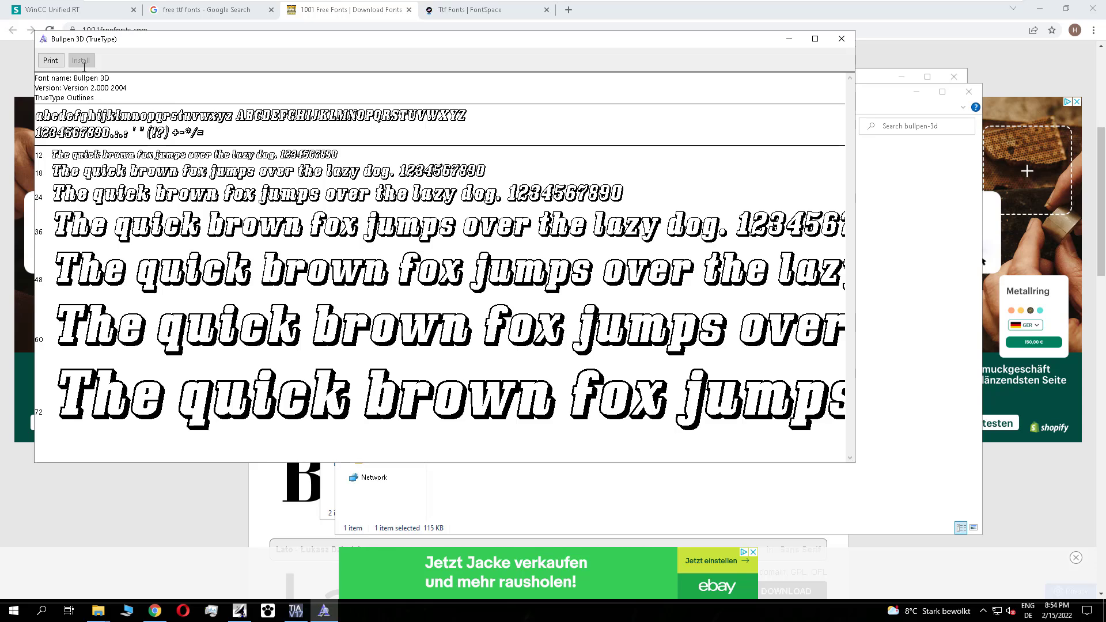
# Step: Close the font preview and install the Bullpen3D file for all users
pyautogui.click(841, 39)
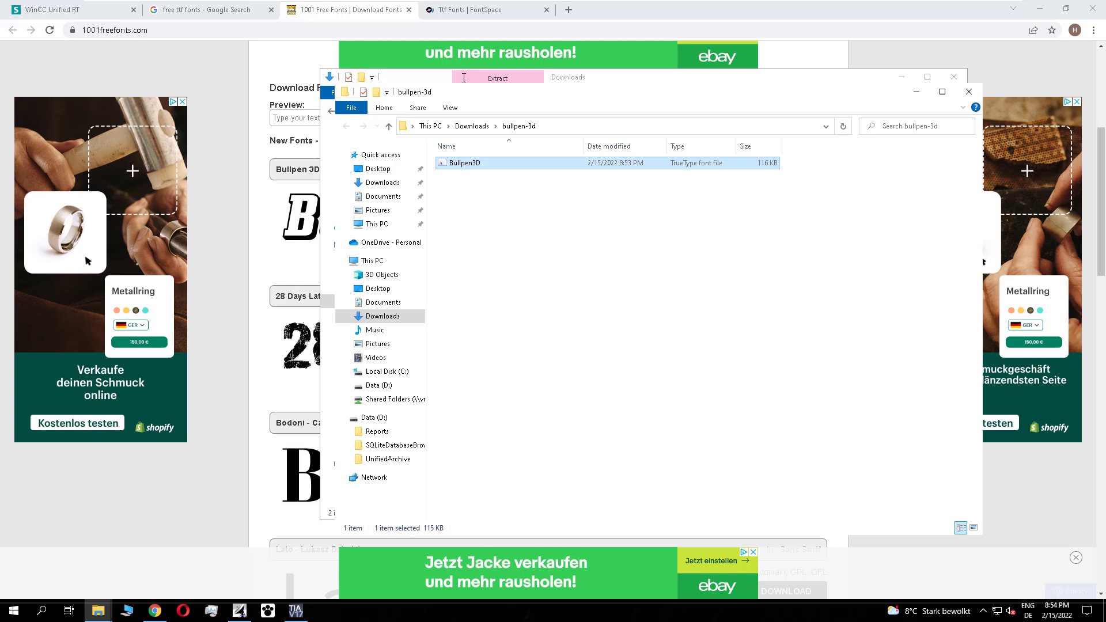
pyautogui.rightClick(462, 166)
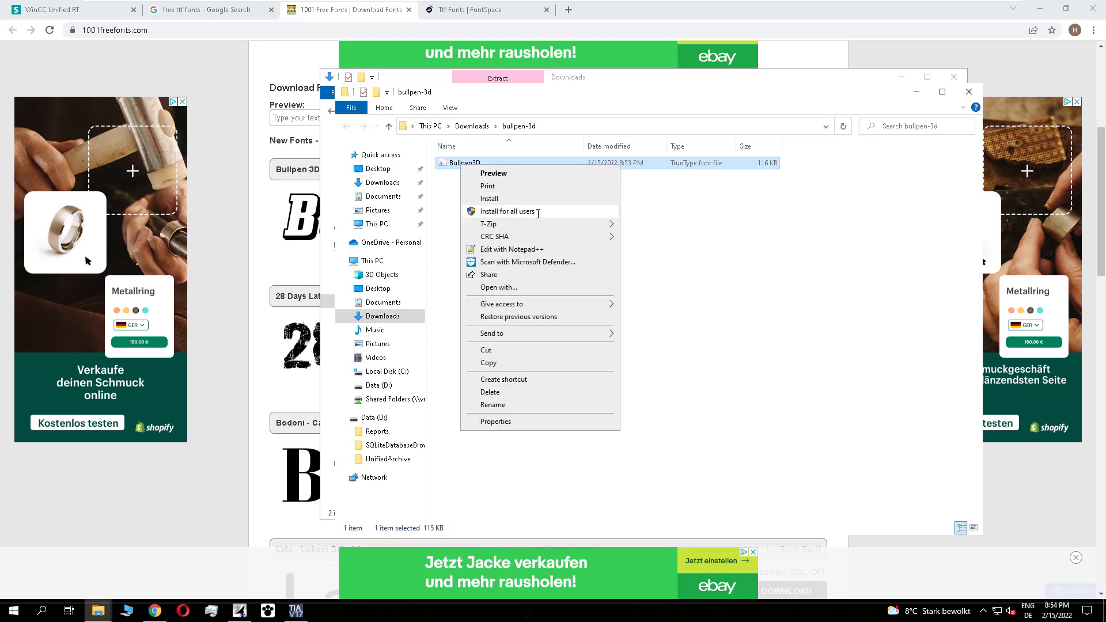
pyautogui.click(538, 212)
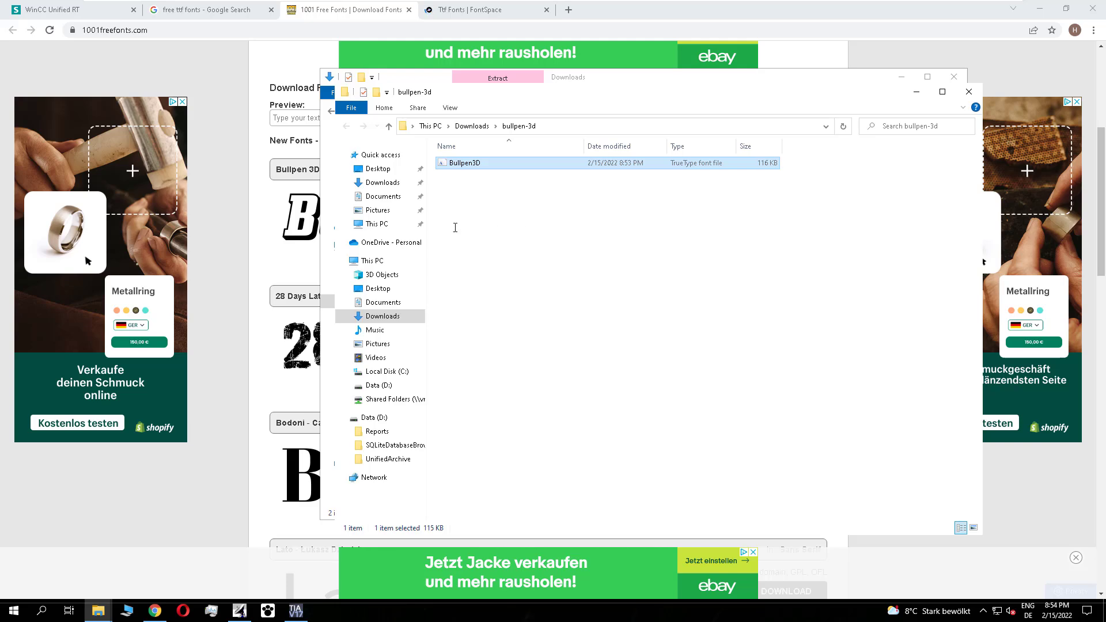
# Step: Reopen MyDemo, select IO field_1 on StartScreen and reveal its Siemens Sans 14pt font setting
pyautogui.hotkey('alt', 'Tab')
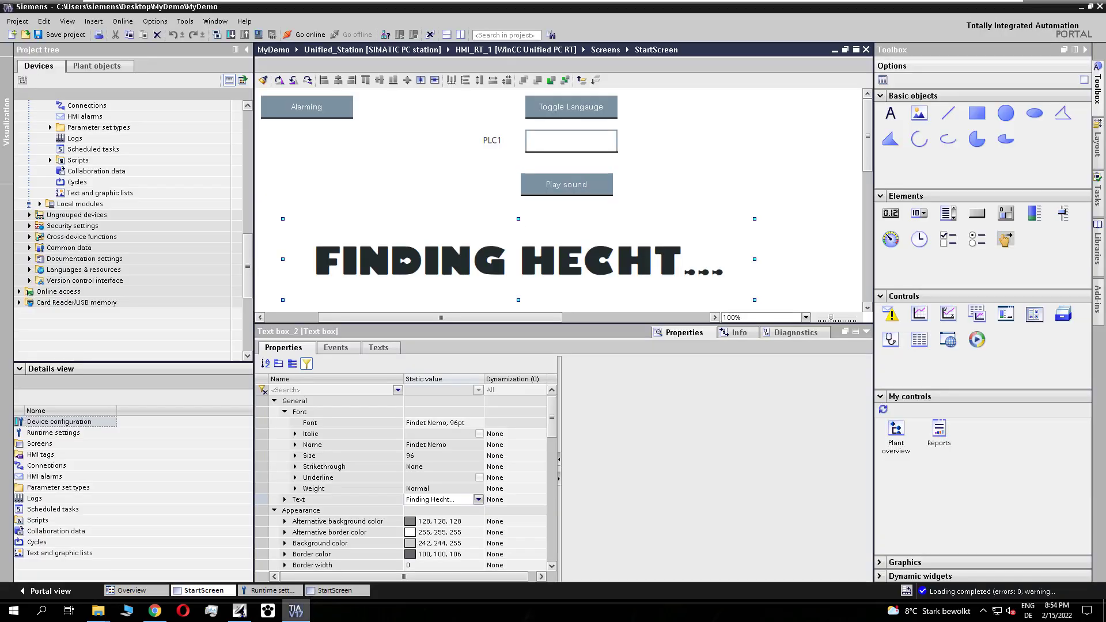
pyautogui.click(1098, 7)
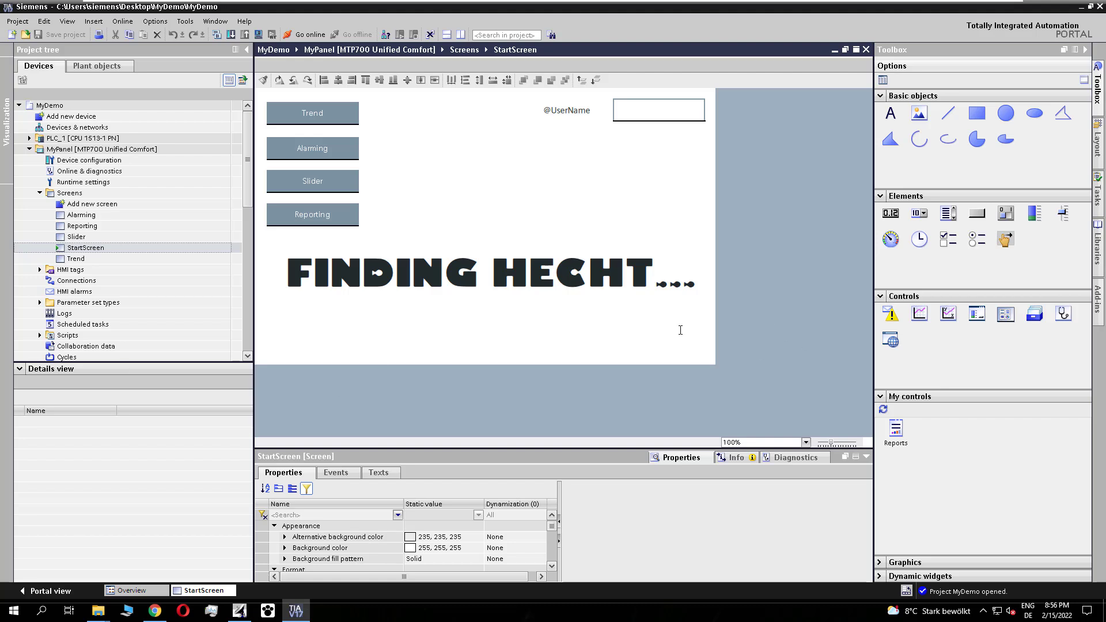
pyautogui.moveTo(800, 336); pyautogui.dragTo(610, 93)
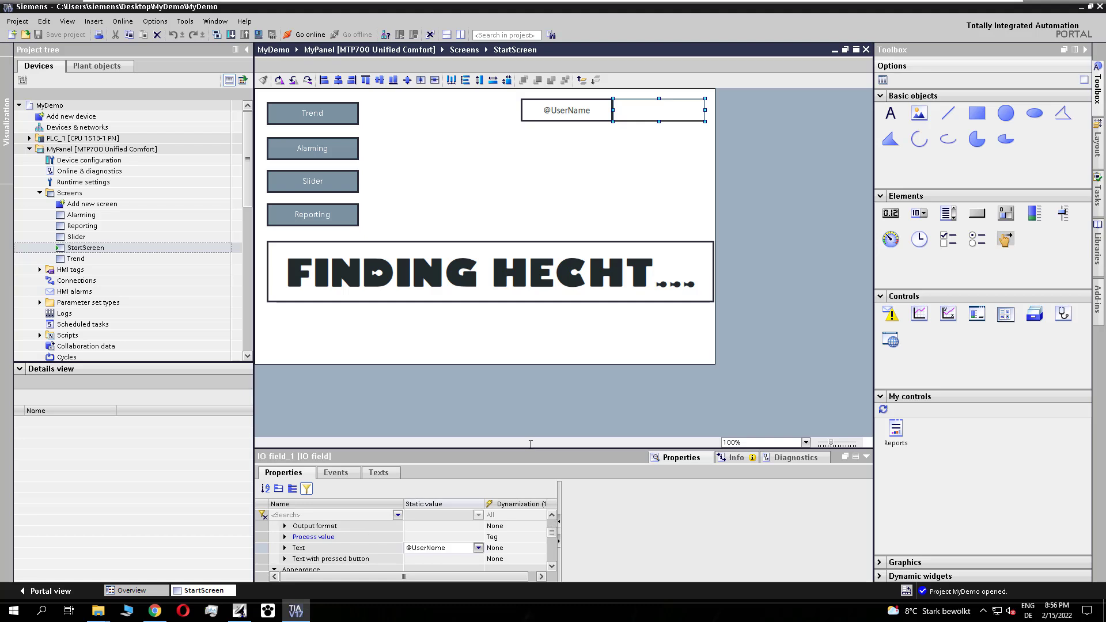
pyautogui.moveTo(531, 448); pyautogui.dragTo(505, 223)
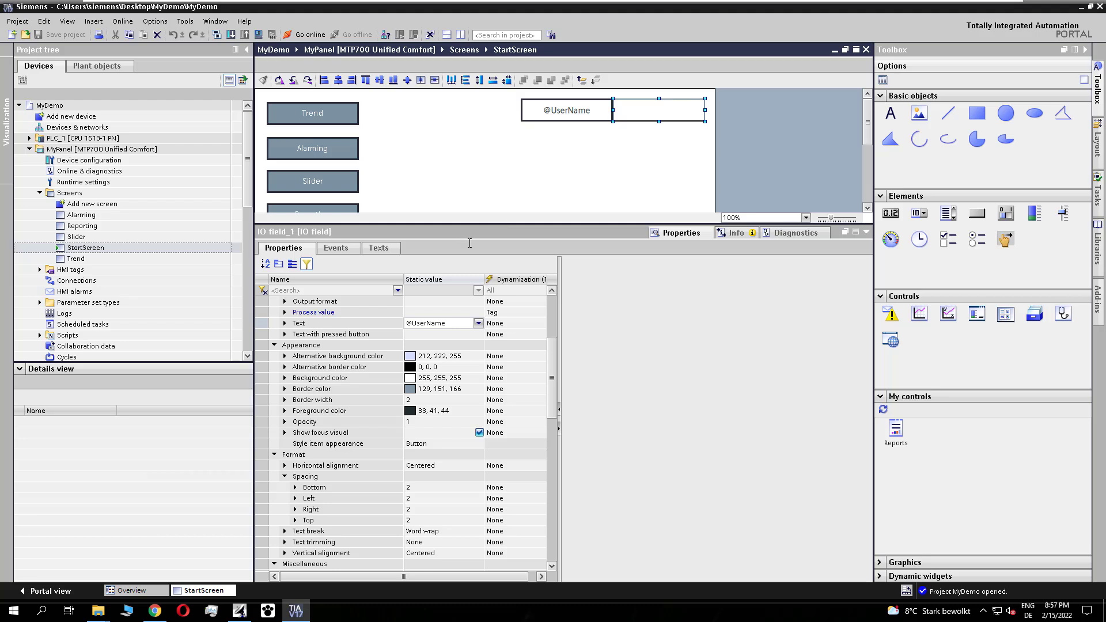
pyautogui.scroll(3, 539, 311)
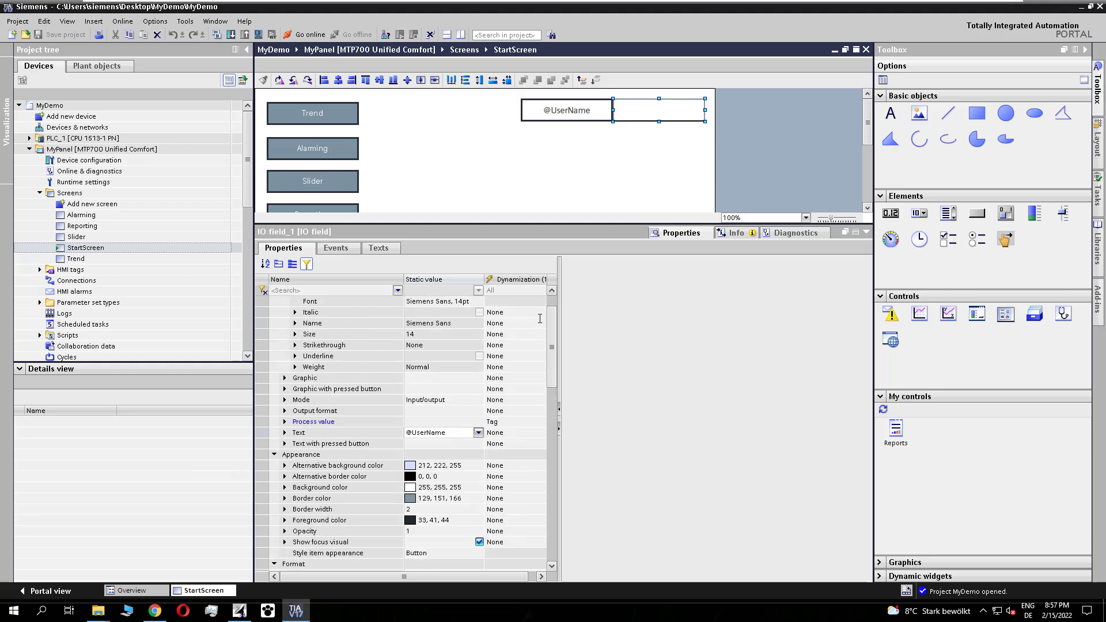
pyautogui.scroll(1, 539, 311)
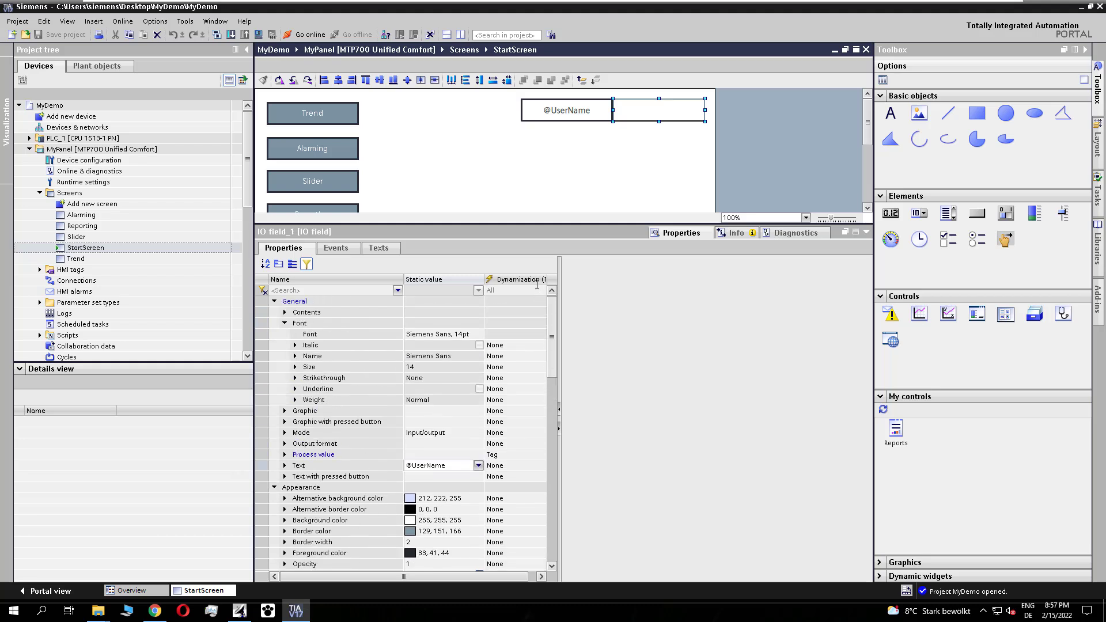
# Step: Choose Bullpen 3D in the Font dialog for IO field_1's font value
pyautogui.click(479, 334)
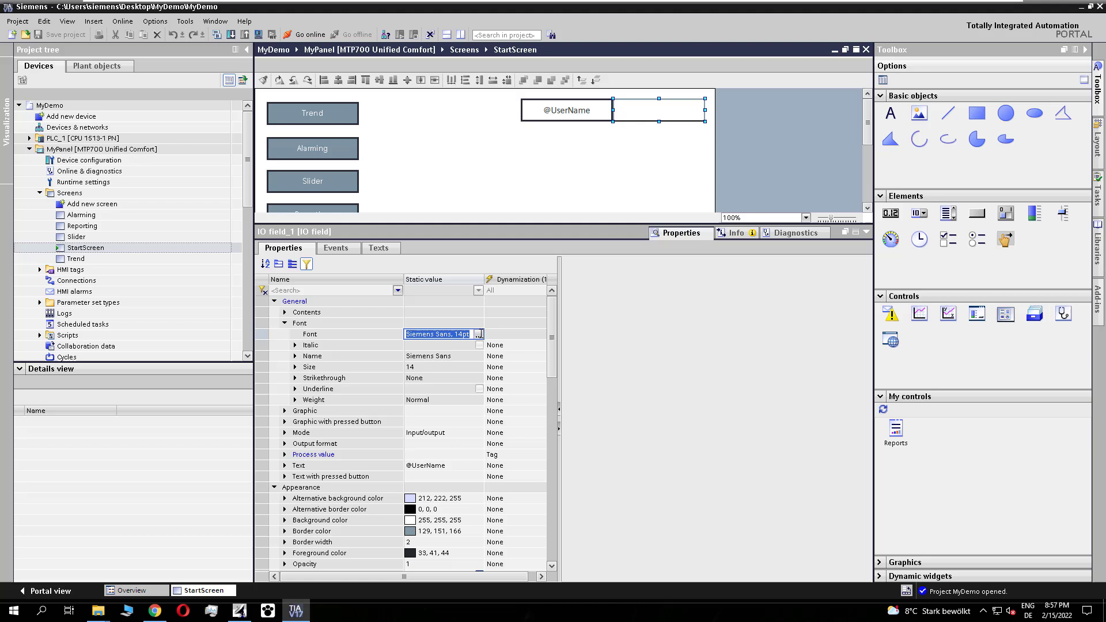
pyautogui.click(479, 334)
pyautogui.moveTo(535, 275); pyautogui.dragTo(535, 239)
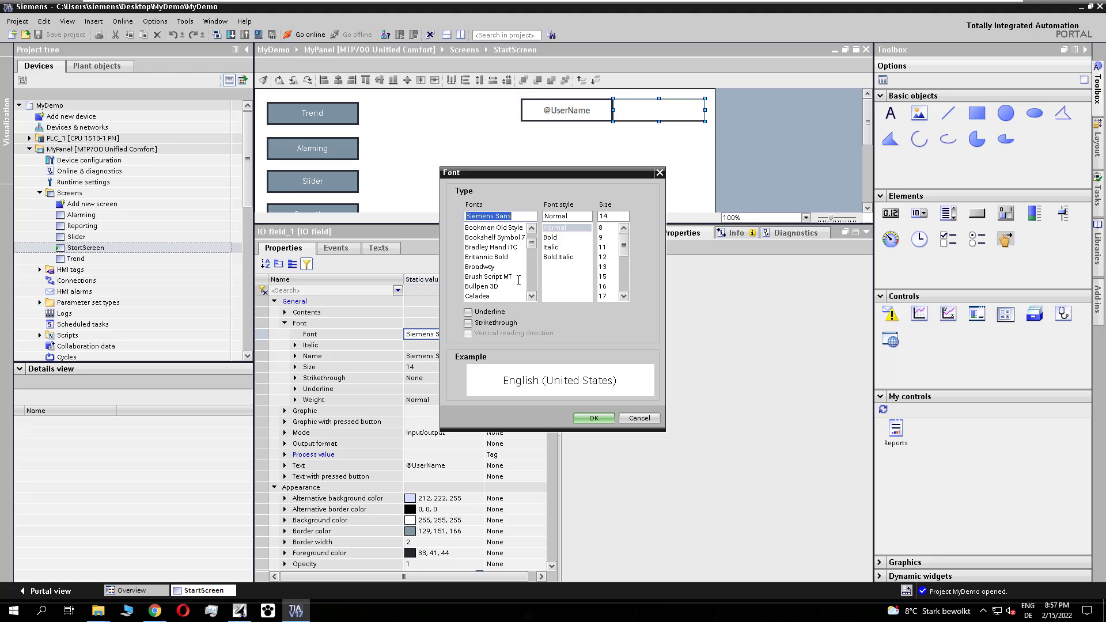
pyautogui.click(489, 285)
pyautogui.click(593, 418)
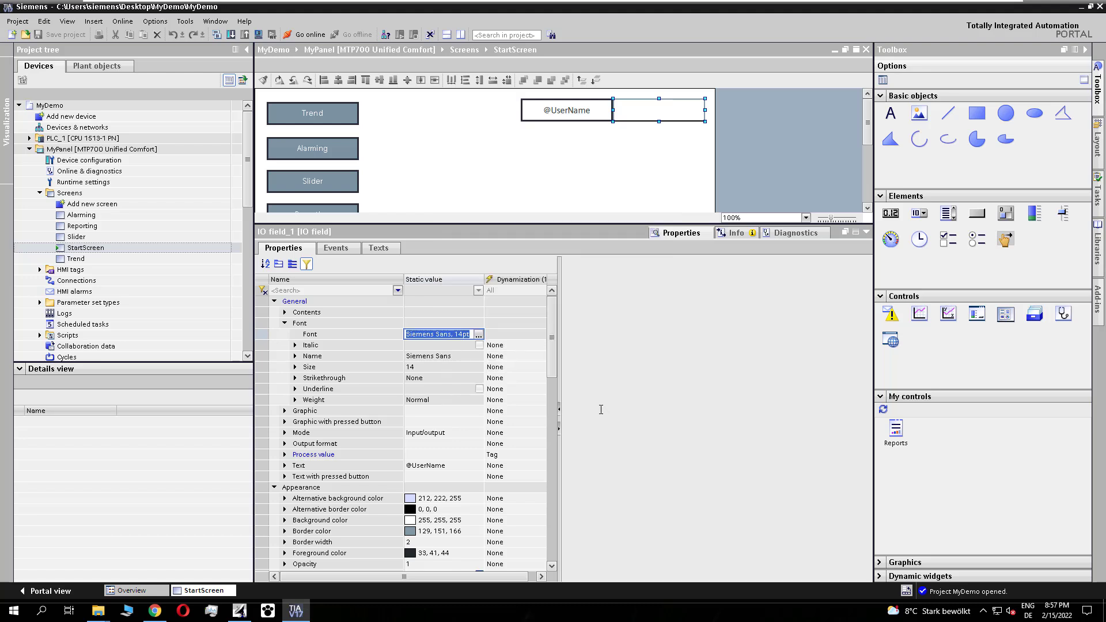
# Step: Commit the Bullpen 3D 14pt font on the StartScreen, then download MyPanel to the device
pyautogui.click(466, 244)
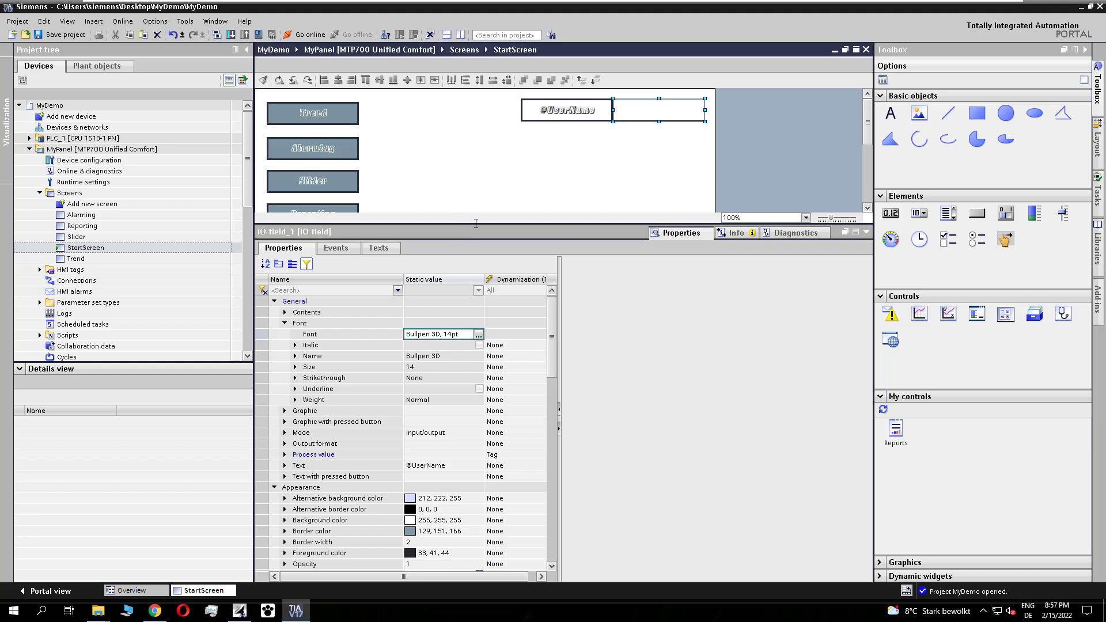
pyautogui.moveTo(476, 223); pyautogui.dragTo(476, 380)
pyautogui.click(475, 286)
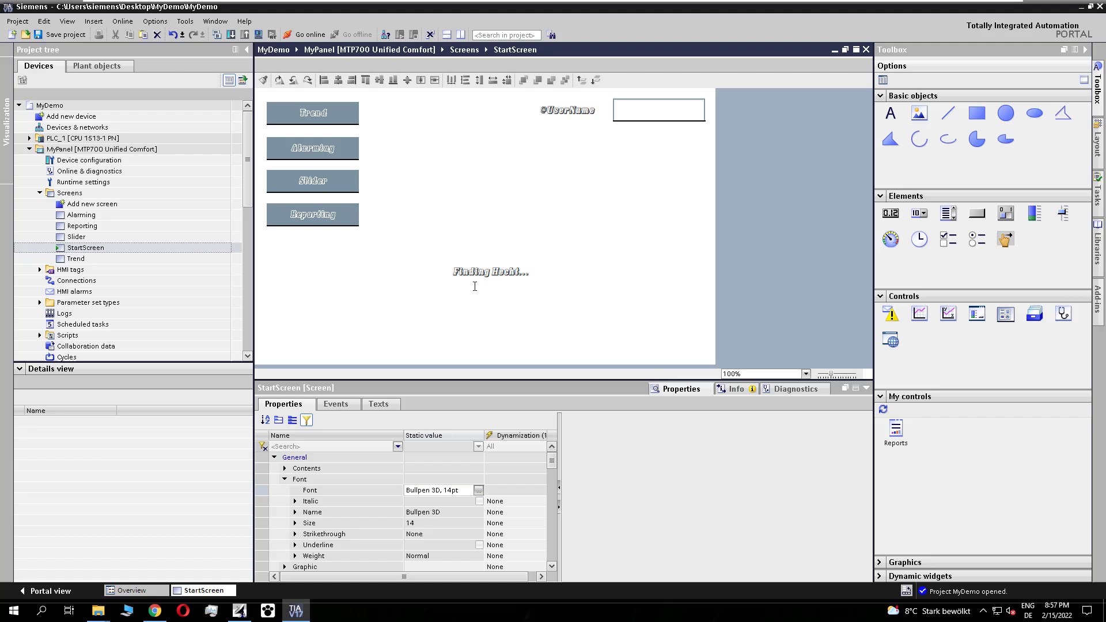
pyautogui.click(533, 271)
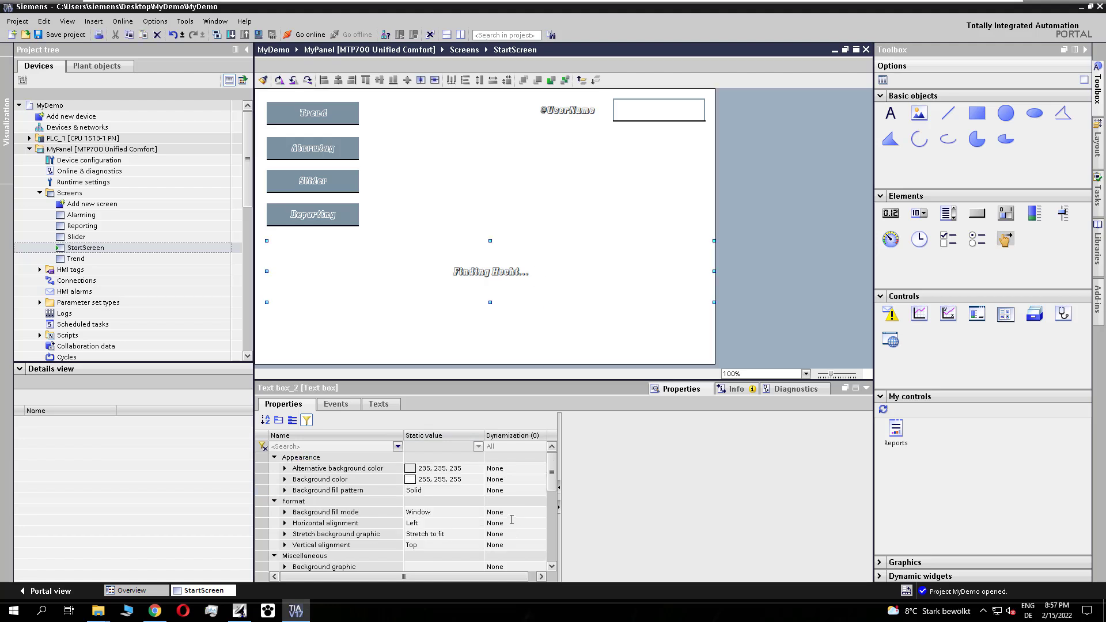
pyautogui.click(461, 296)
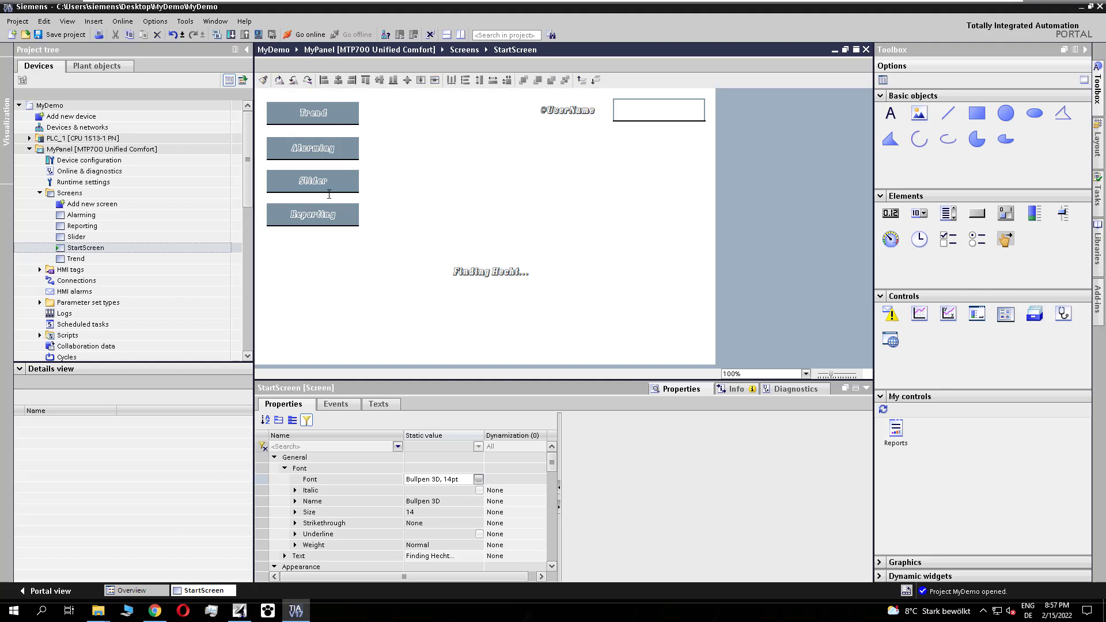
pyautogui.click(233, 149)
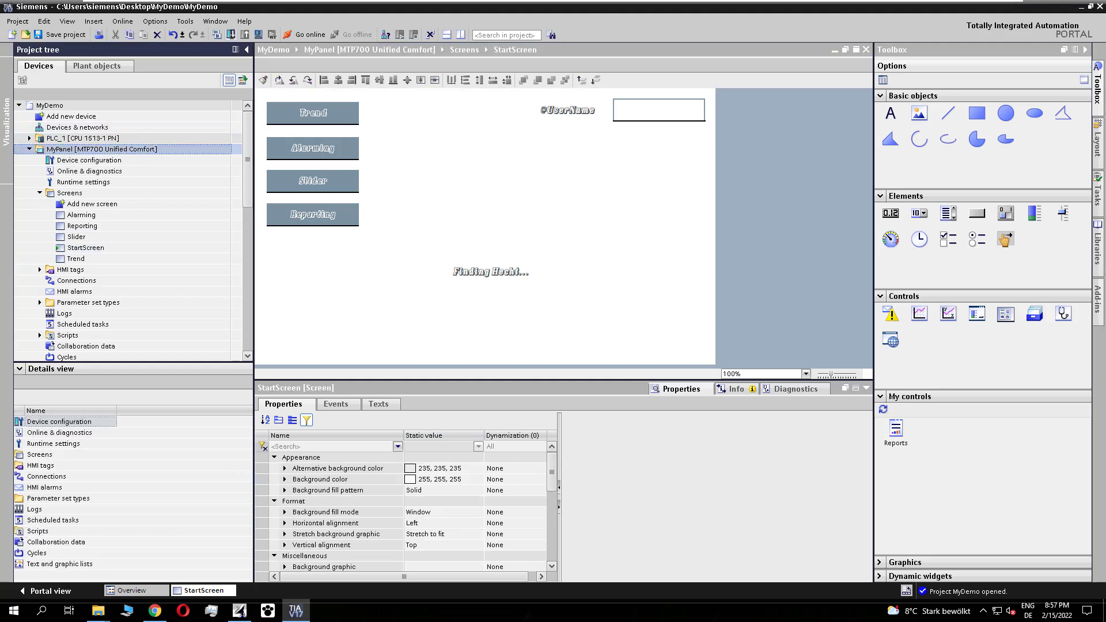
pyautogui.click(230, 34)
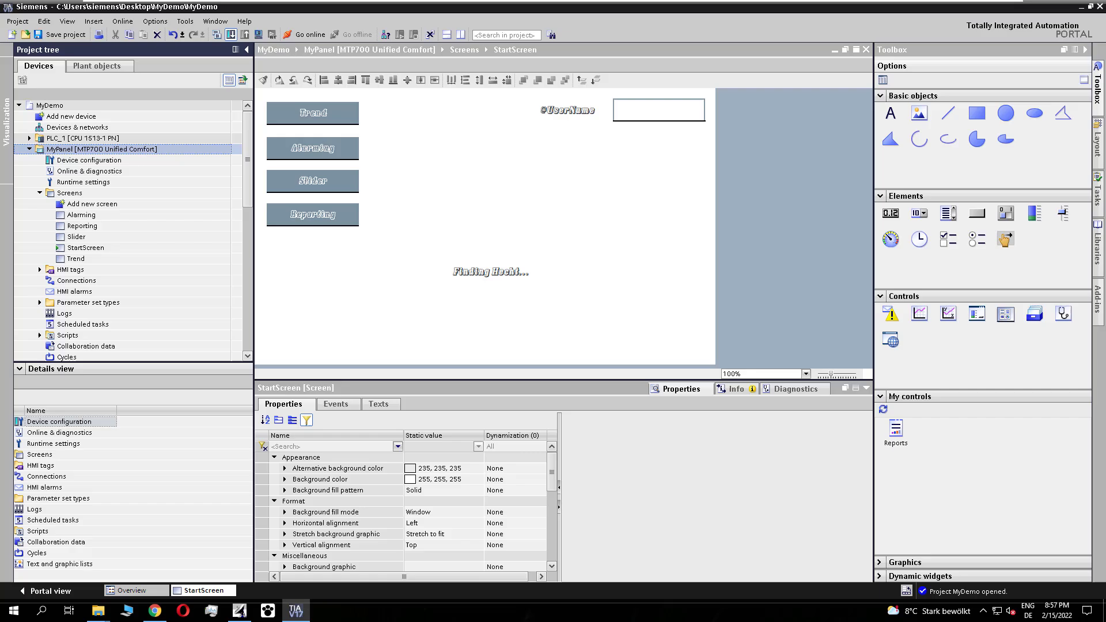